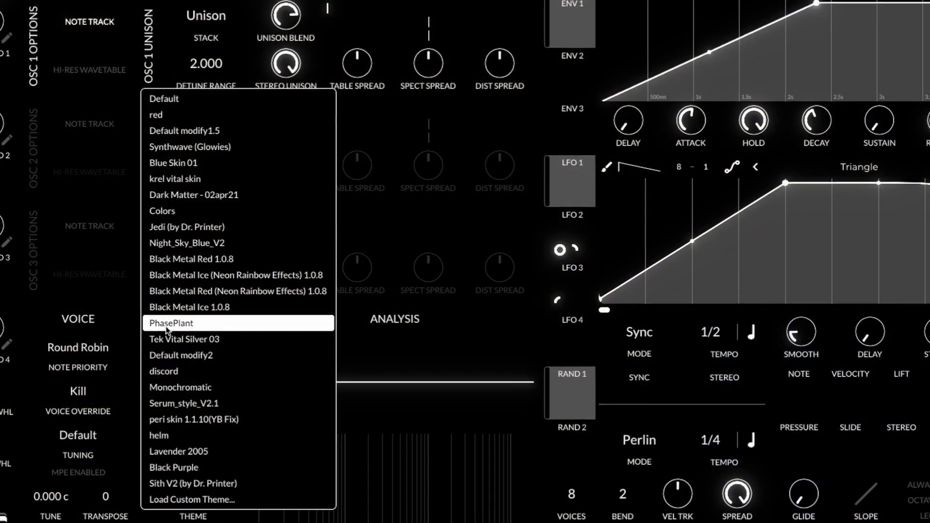
- Try Vital's PhasePlant and Black Metal Ice themes, then settle on Night_Sky_Blue_V2
{"action": "left_click", "coordinate": [166, 324]}
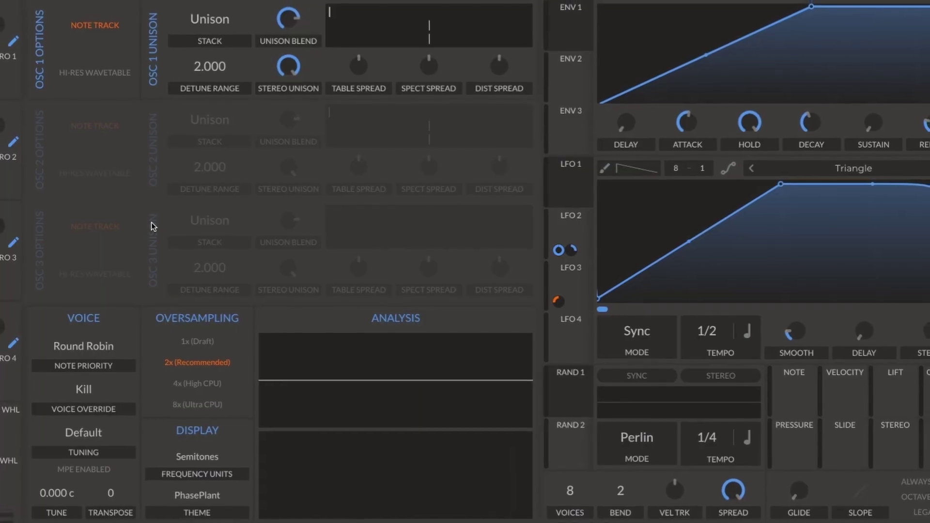
{"action": "left_click", "coordinate": [191, 497]}
{"action": "left_click", "coordinate": [171, 307]}
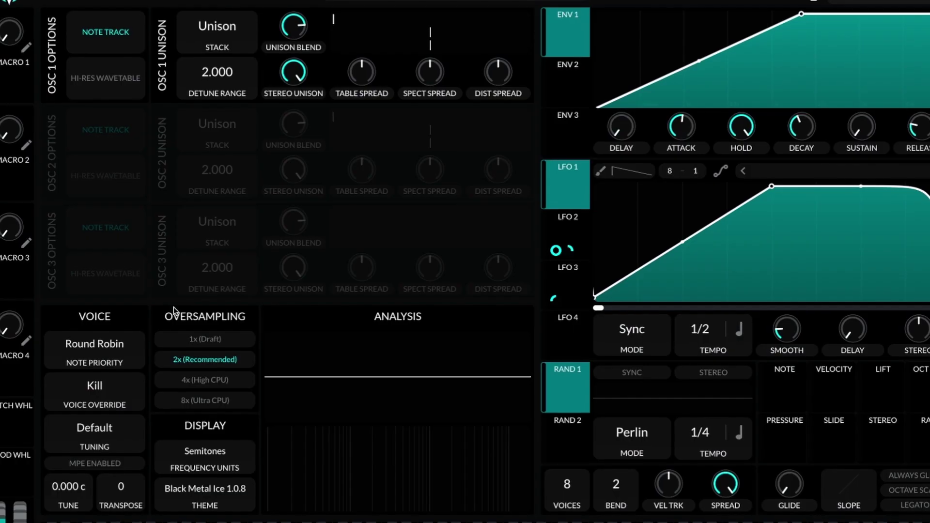
{"action": "left_click", "coordinate": [221, 485]}
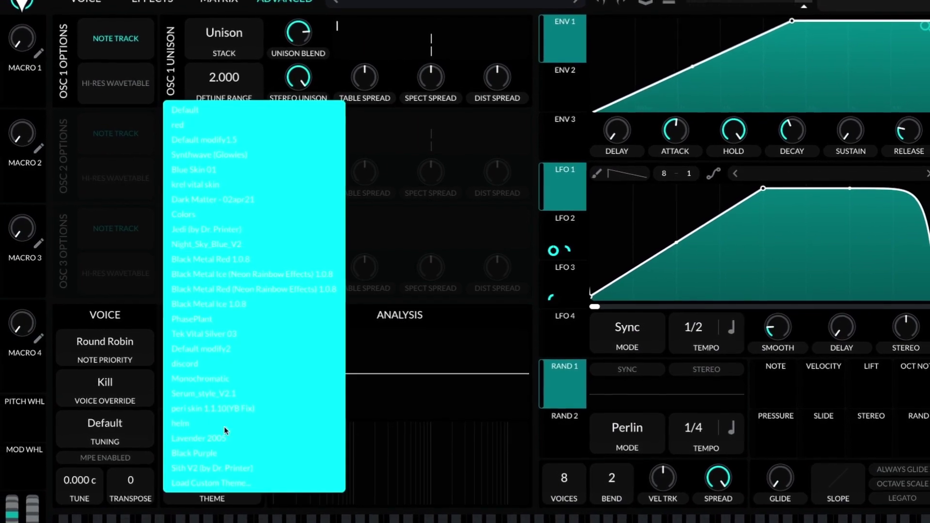
{"action": "left_click", "coordinate": [208, 260]}
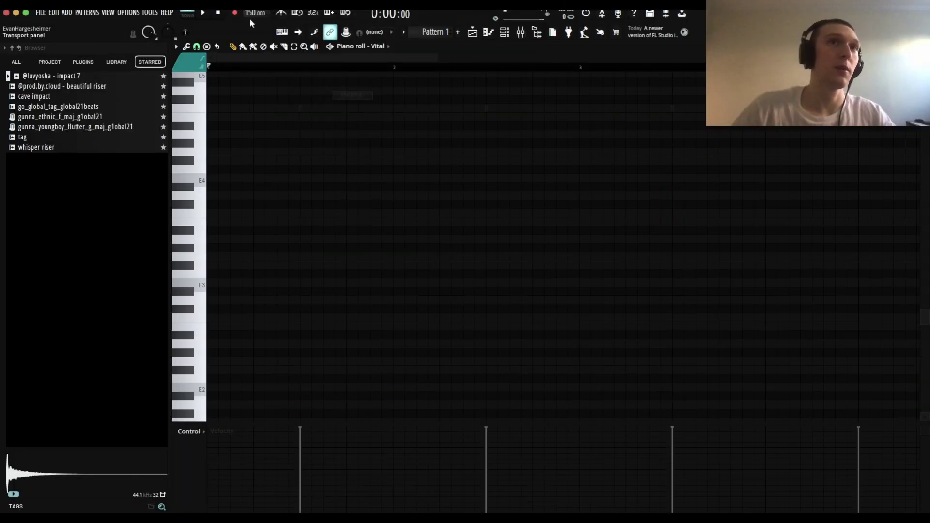
{"action": "scroll", "coordinate": [349, 277], "scroll_direction": "down", "scroll_amount": 1}
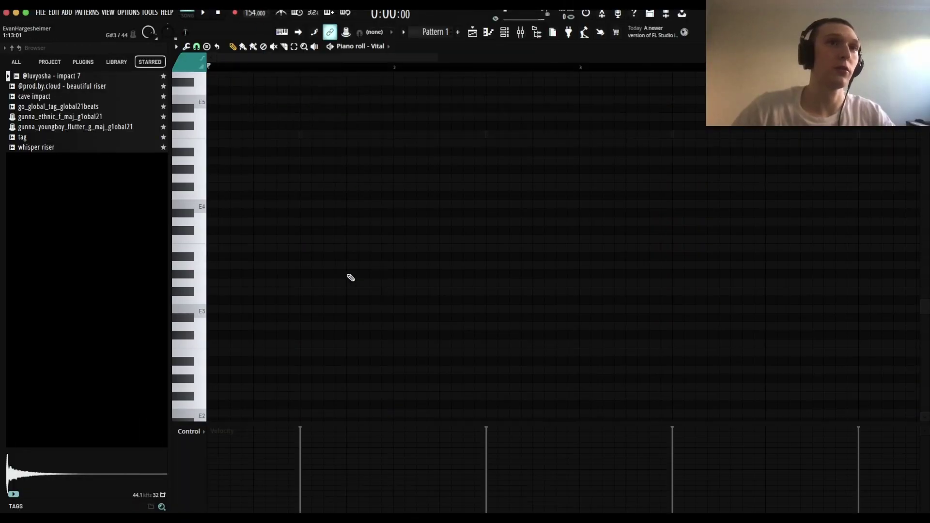
{"action": "scroll", "coordinate": [348, 276], "scroll_direction": "down", "scroll_amount": 3, "text": "ctrl"}
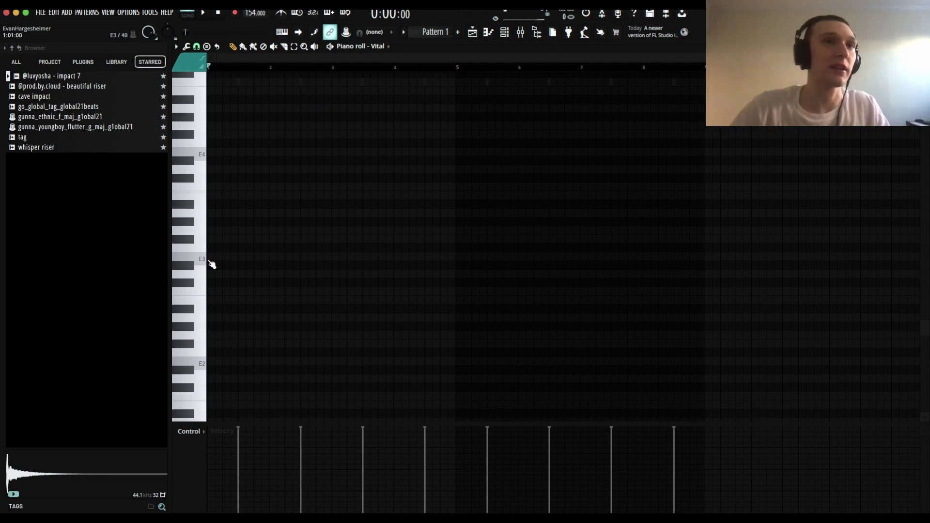
{"action": "scroll", "coordinate": [201, 259], "scroll_direction": "up", "scroll_amount": 3, "text": "ctrl"}
{"action": "scroll", "coordinate": [202, 251], "scroll_direction": "up", "scroll_amount": 2}
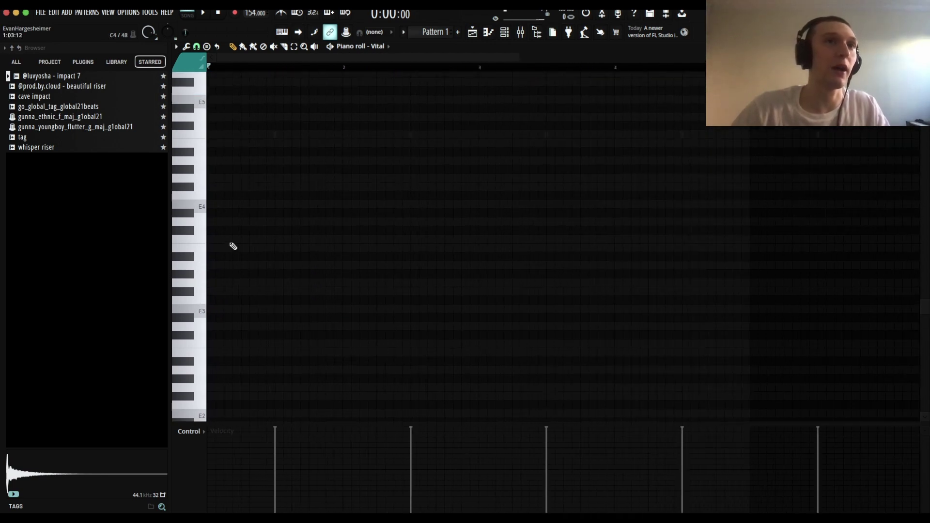
{"action": "scroll", "coordinate": [240, 301], "scroll_direction": "down", "scroll_amount": 1}
{"action": "scroll", "coordinate": [233, 254], "scroll_direction": "up", "scroll_amount": 1}
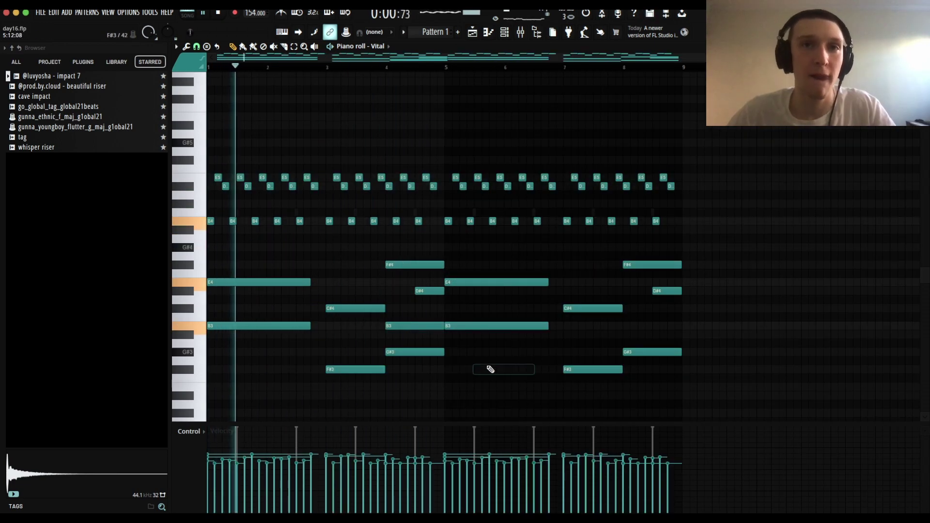
{"action": "scroll", "coordinate": [491, 370], "scroll_direction": "down", "scroll_amount": 1}
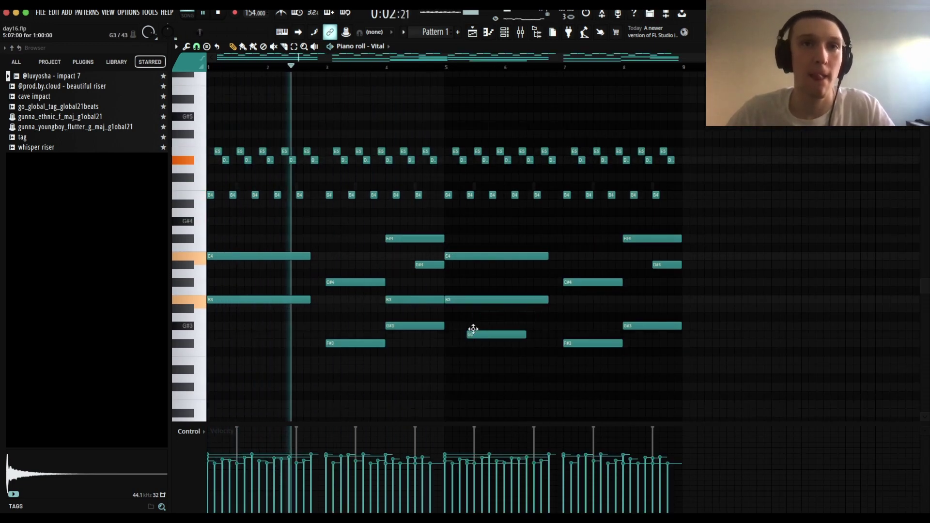
{"action": "scroll", "coordinate": [471, 349], "scroll_direction": "up", "scroll_amount": 1}
- Audition a few raised trial notes in Vital's piano roll, then delete each one
{"action": "left_click", "coordinate": [468, 396]}
{"action": "left_click_drag", "start_coordinate": [467, 393], "coordinate": [472, 382]}
{"action": "right_click", "coordinate": [473, 388]}
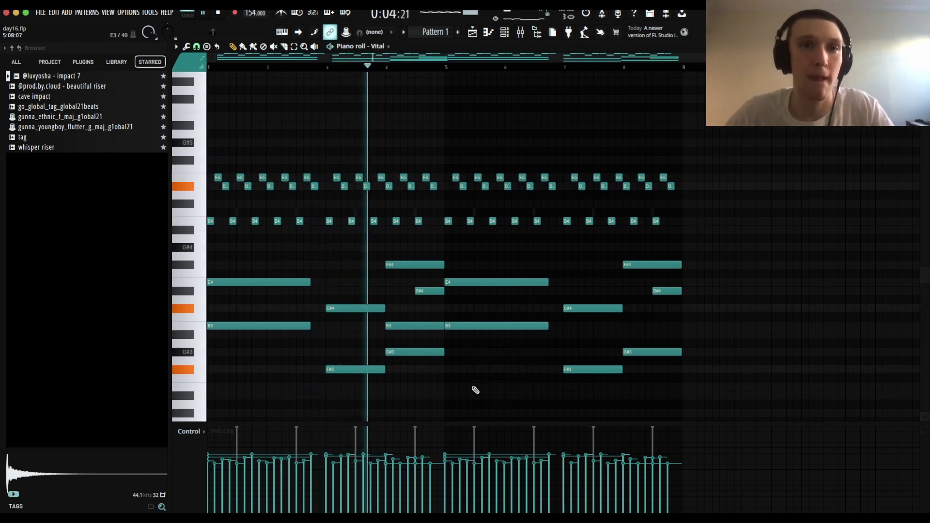
{"action": "left_click", "coordinate": [484, 387]}
{"action": "right_click", "coordinate": [491, 386]}
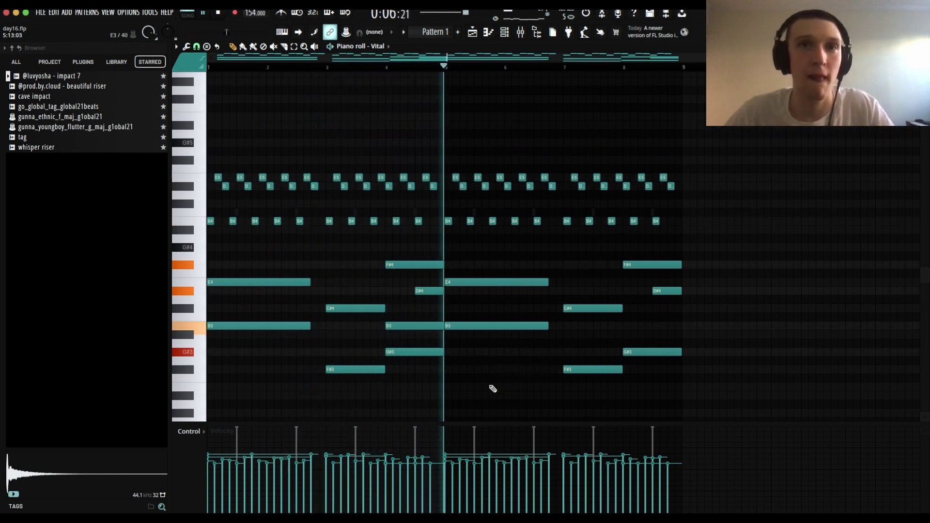
{"action": "left_click", "coordinate": [441, 391]}
{"action": "mouse_move", "coordinate": [441, 390]}
{"action": "left_mouse_down"}
{"action": "mouse_move", "coordinate": [490, 116]}
{"action": "mouse_move", "coordinate": [442, 88]}
{"action": "mouse_move", "coordinate": [465, 84]}
{"action": "left_mouse_up"}
{"action": "right_click", "coordinate": [465, 376]}
{"action": "key", "text": "space"}
- Show Vital's effects chain and bypass Delay, Reverb and Equalizer while the pattern plays
{"action": "left_click", "coordinate": [448, 100]}
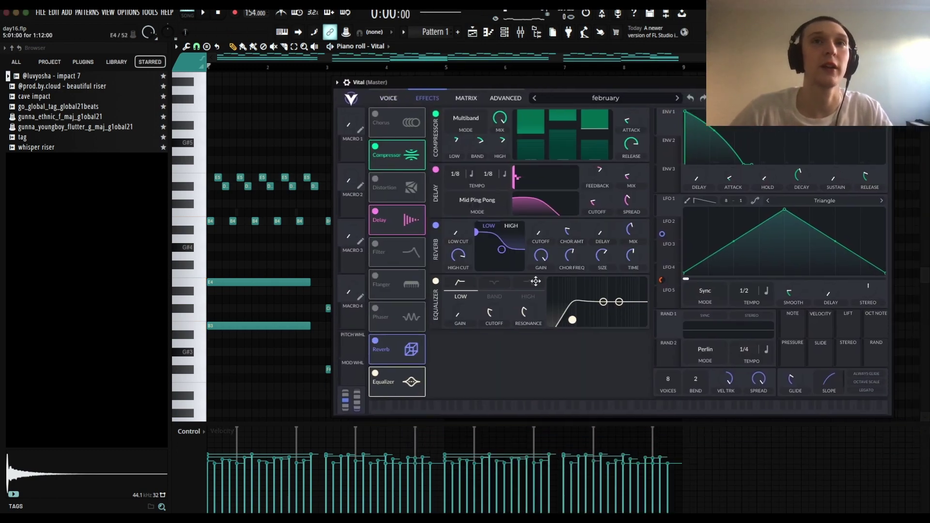
{"action": "left_click_drag", "start_coordinate": [478, 83], "coordinate": [495, 79]}
{"action": "left_click", "coordinate": [388, 207]}
{"action": "left_click", "coordinate": [388, 336]}
{"action": "key", "text": "space"}
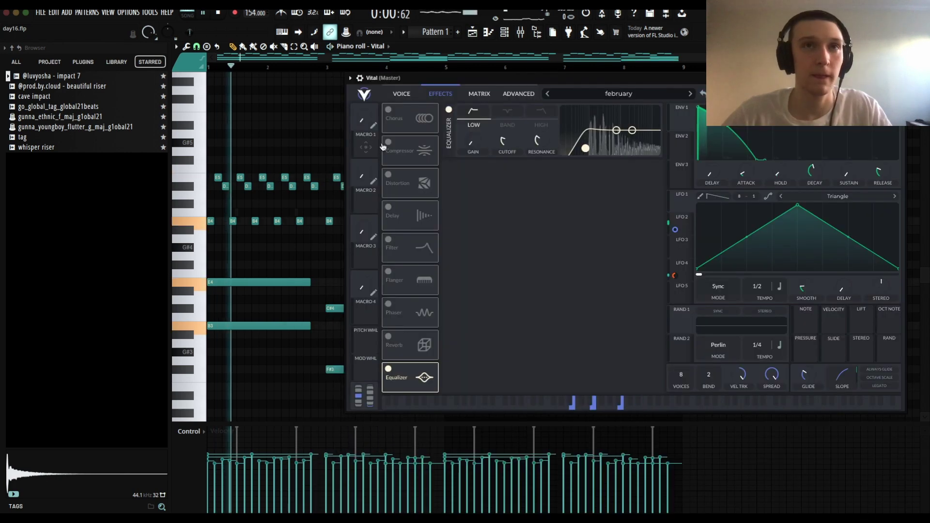
{"action": "left_click", "coordinate": [388, 370]}
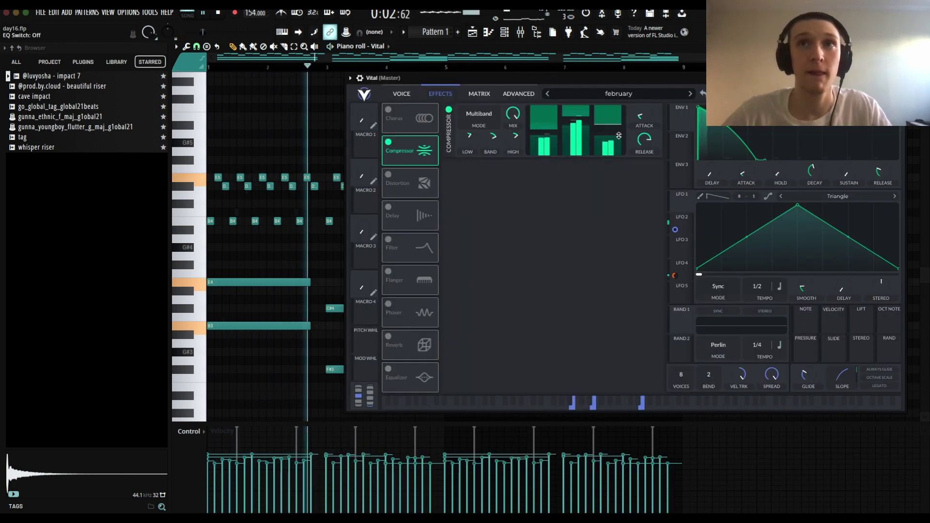
- Adjust the compressor's high and mid band lower thresholds and raise the Delay Mix slightly
{"action": "left_click_drag", "start_coordinate": [609, 131], "coordinate": [611, 127]}
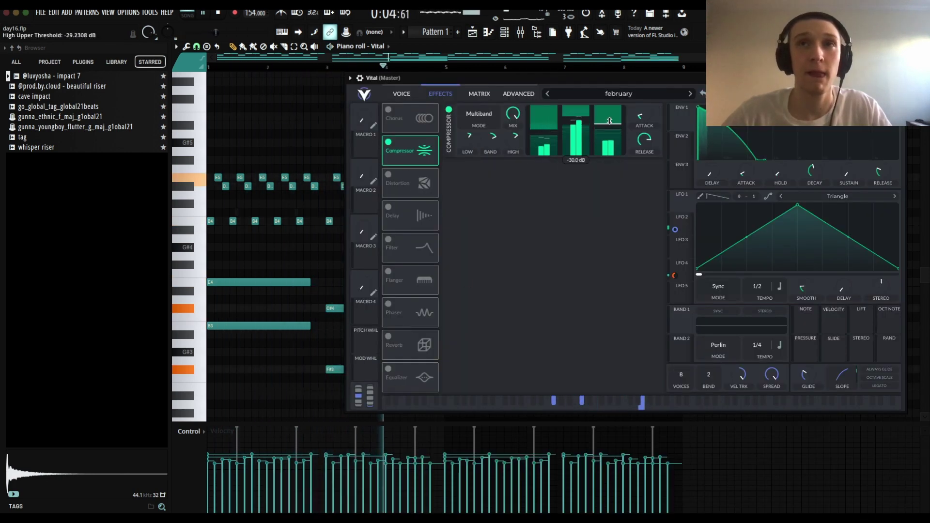
{"action": "left_click_drag", "start_coordinate": [608, 131], "coordinate": [609, 131]}
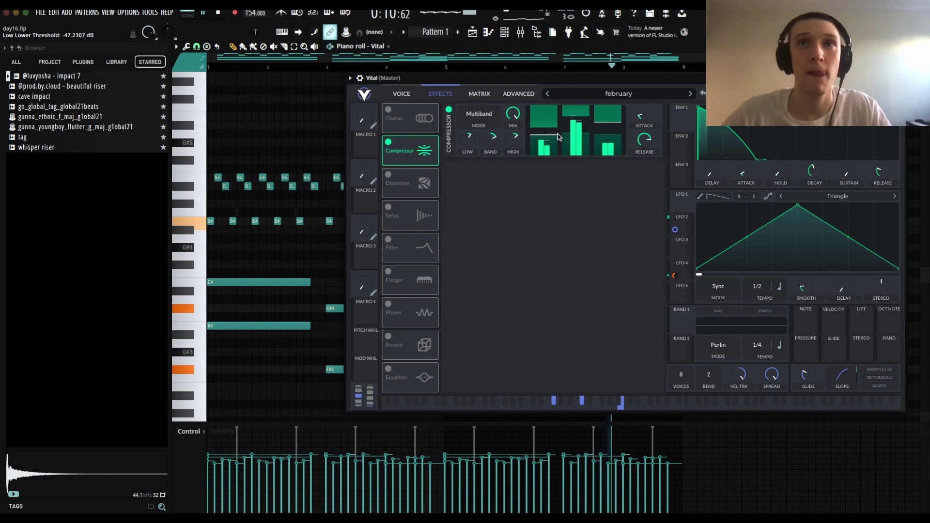
{"action": "left_click_drag", "start_coordinate": [564, 132], "coordinate": [566, 123]}
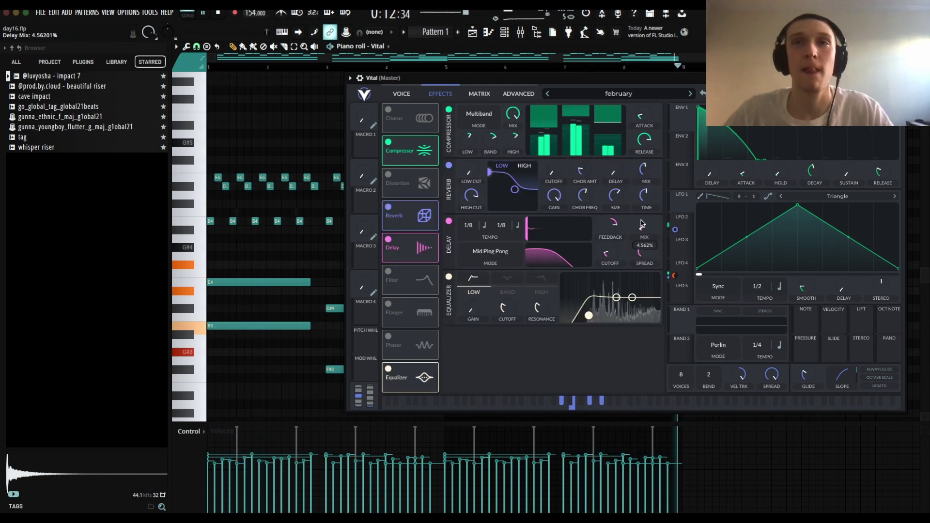
{"action": "left_click_drag", "start_coordinate": [642, 225], "coordinate": [624, 251]}
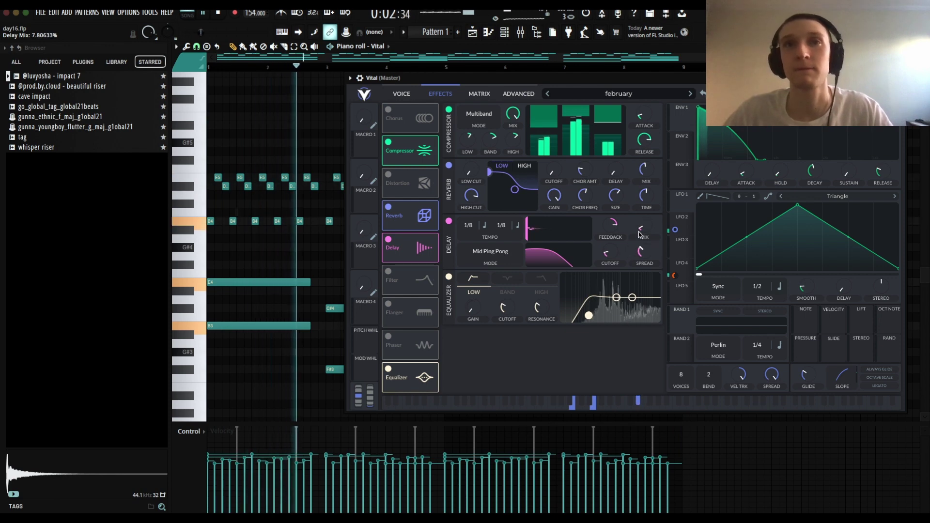
{"action": "mouse_move", "coordinate": [644, 195]}
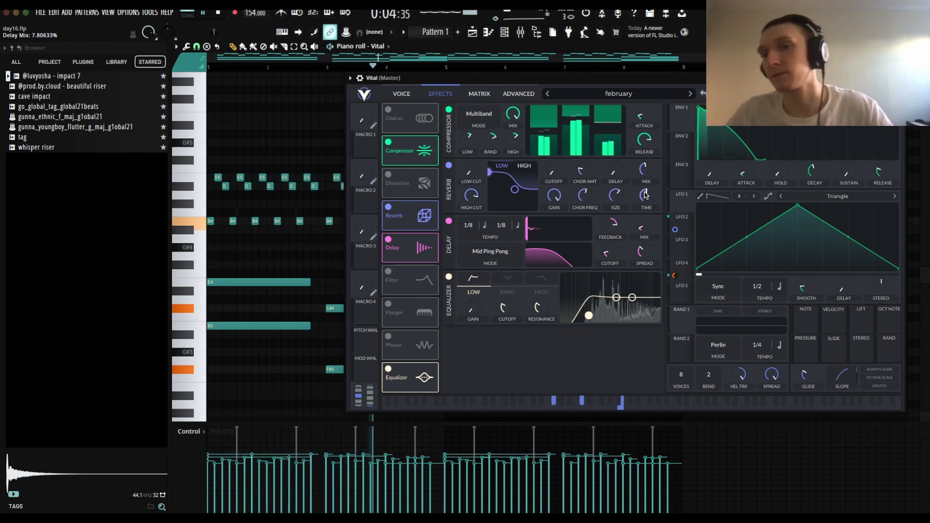
- Flip Vital between its oscillator and effects pages, ending on the oscillators, with playback stopped
{"action": "left_click", "coordinate": [416, 94]}
{"action": "key", "text": "space"}
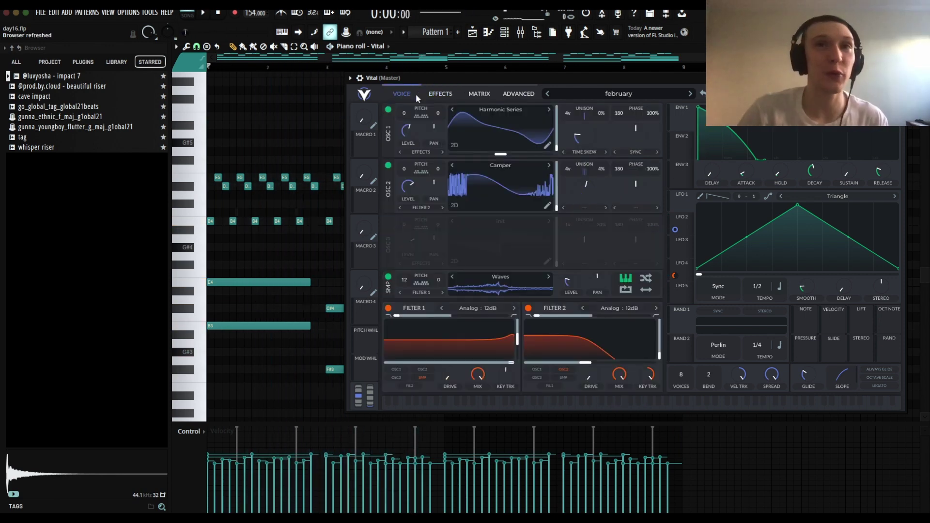
{"action": "left_click", "coordinate": [441, 95]}
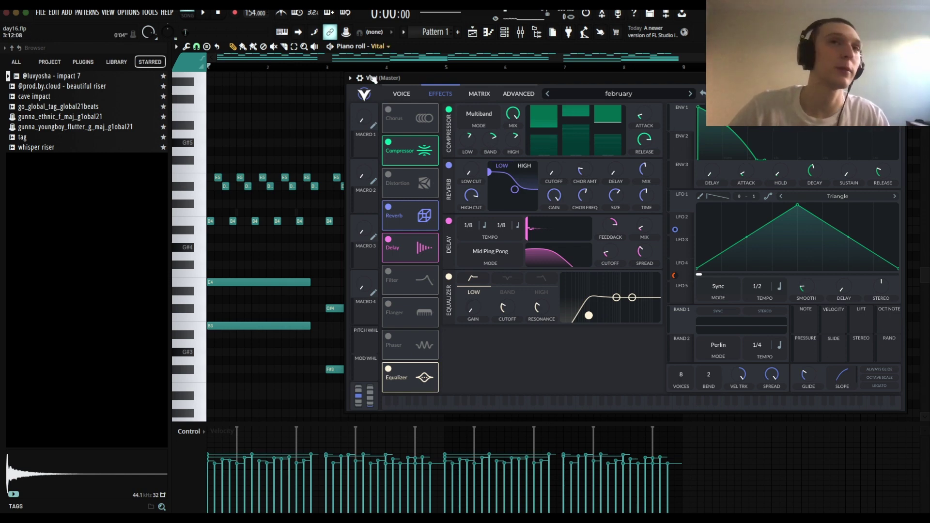
{"action": "left_click", "coordinate": [402, 95]}
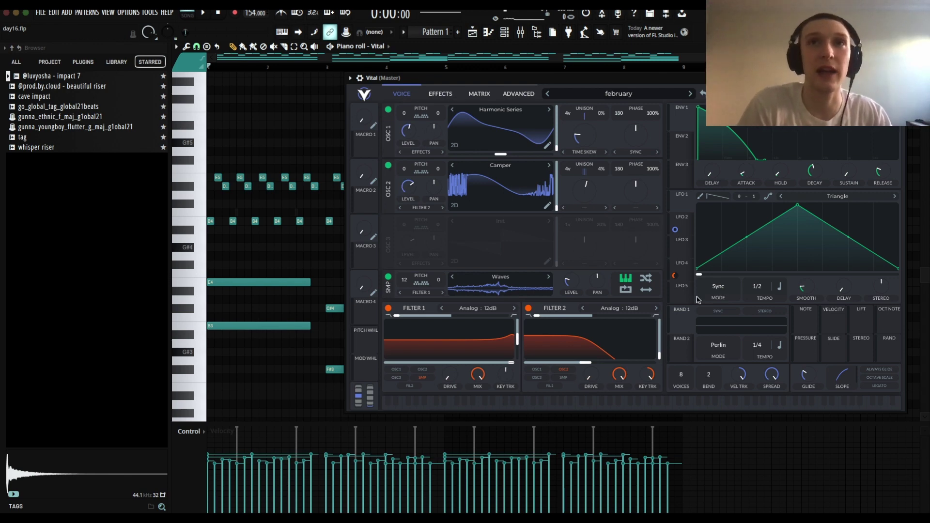
- Bring up the channel rack with F6 and open the synth's preset browser
{"action": "key", "text": "F6"}
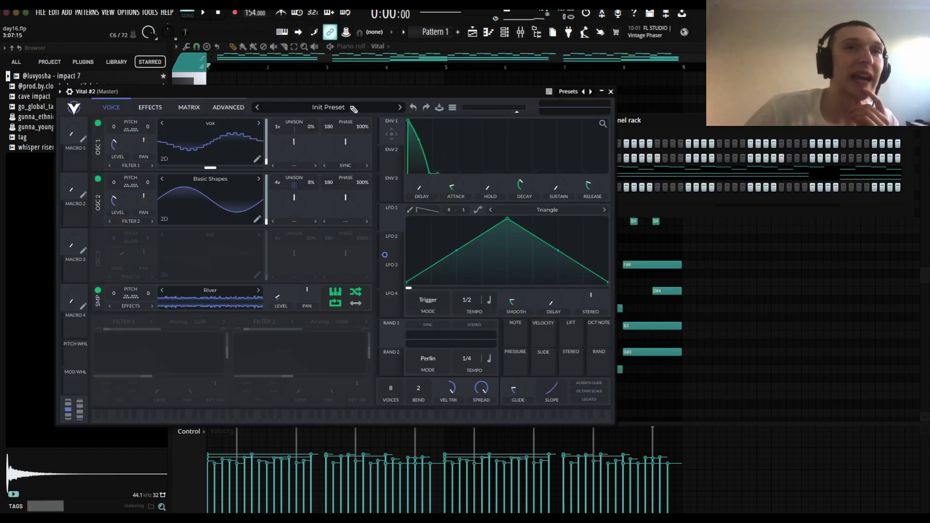
{"action": "left_click", "coordinate": [335, 105]}
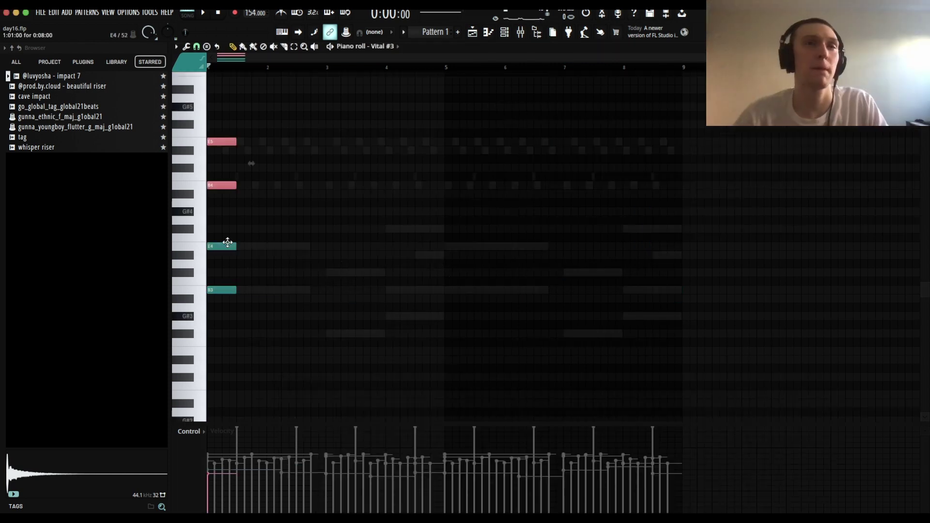
- Play the pattern, lower the Vital #3 window, and duplicate its whole chord progression
{"action": "key", "text": "space"}
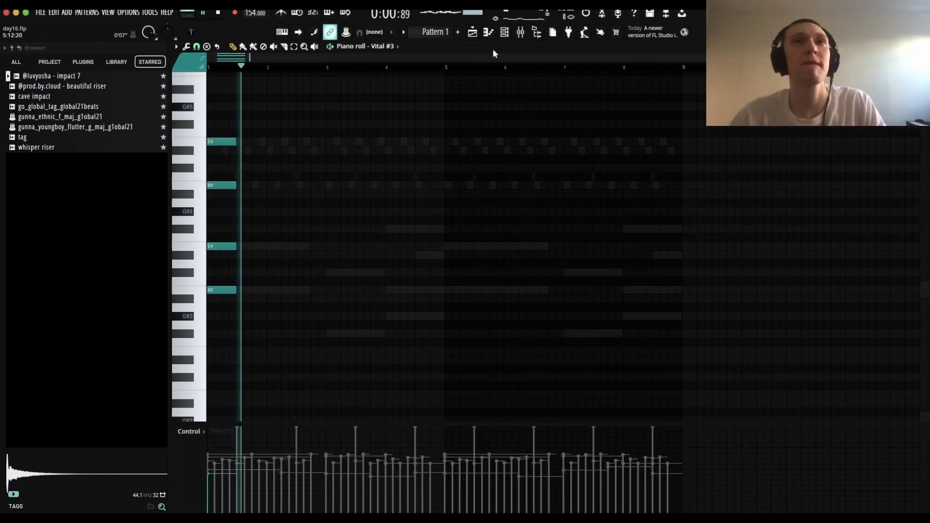
{"action": "key", "text": "F6"}
{"action": "key", "text": "space"}
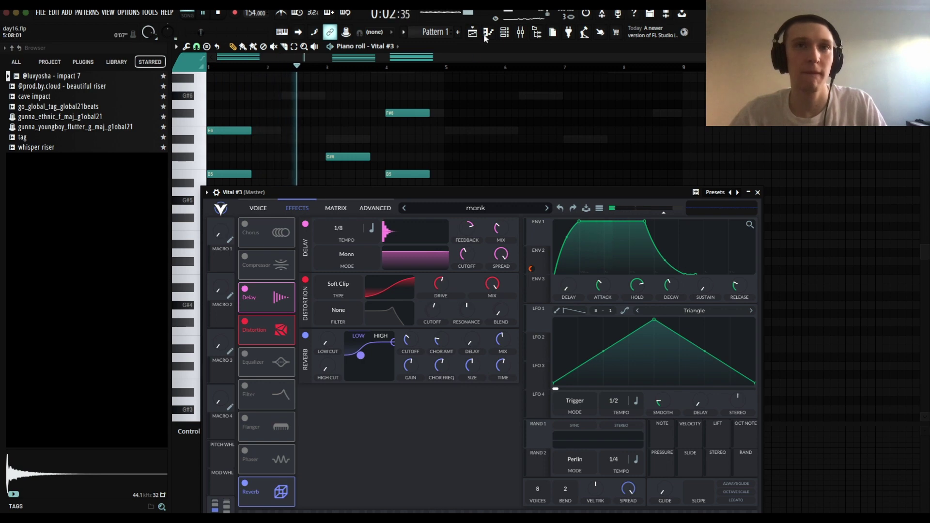
{"action": "left_click", "coordinate": [504, 32]}
{"action": "left_click_drag", "start_coordinate": [499, 192], "coordinate": [498, 282]}
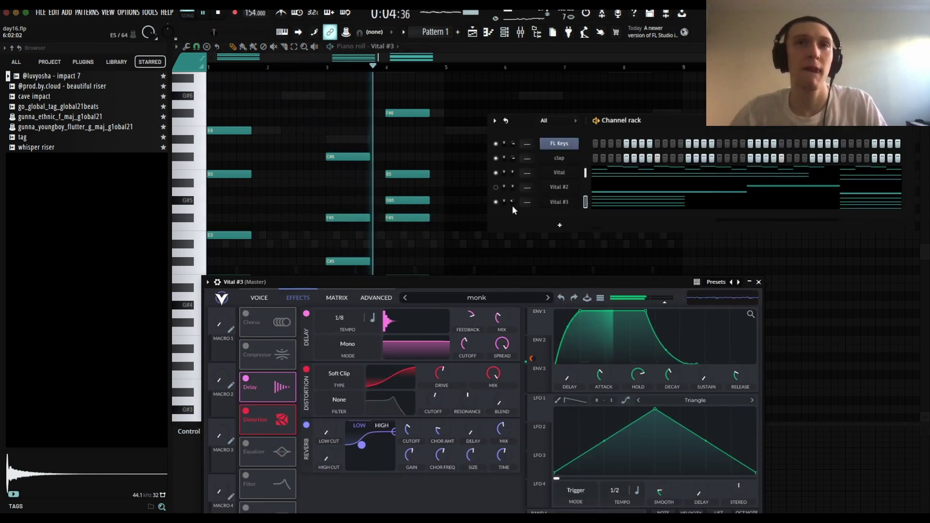
{"action": "key", "text": "F6"}
{"action": "key", "text": "ctrl+a"}
{"action": "key", "text": "ctrl+b"}
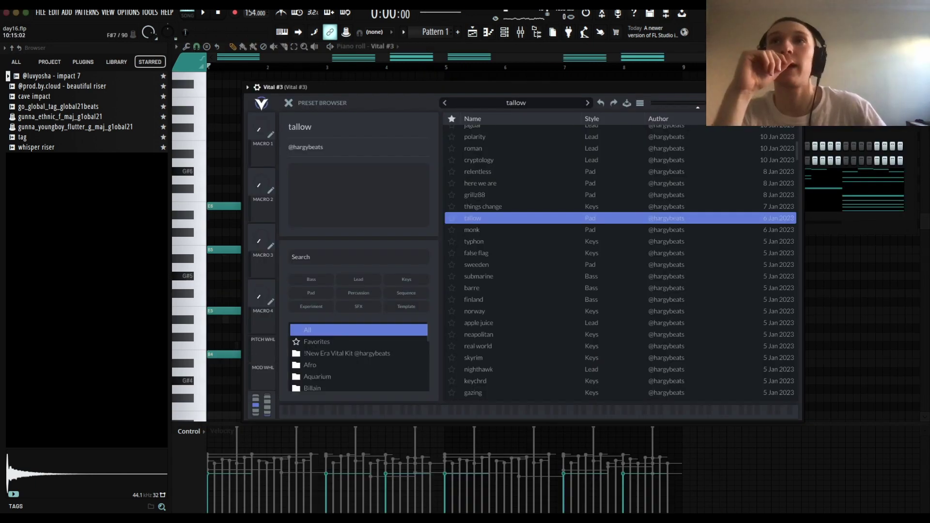
{"action": "key", "text": "Escape"}
- Check Vital #3's Parametric EQ 2 and ShaperBox in the mixer, then add a Vital channel
{"action": "key", "text": "F9"}
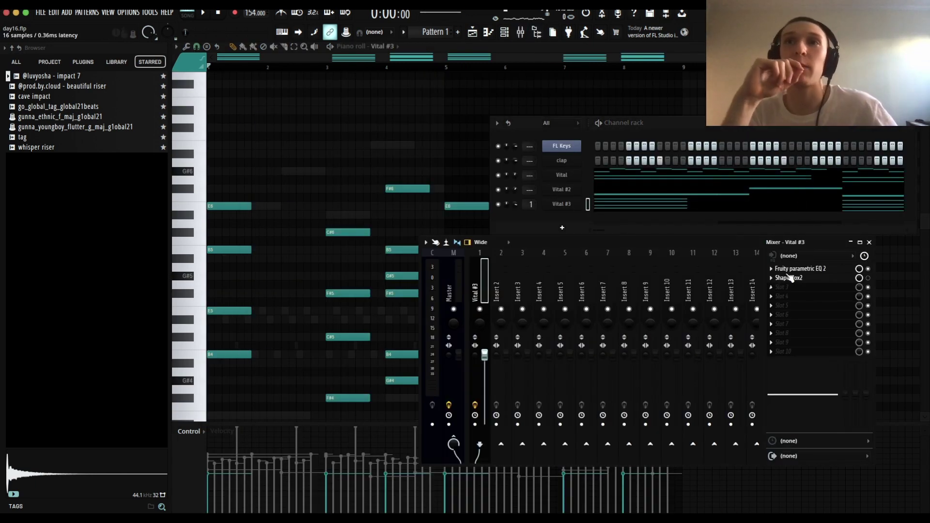
{"action": "left_click", "coordinate": [796, 269]}
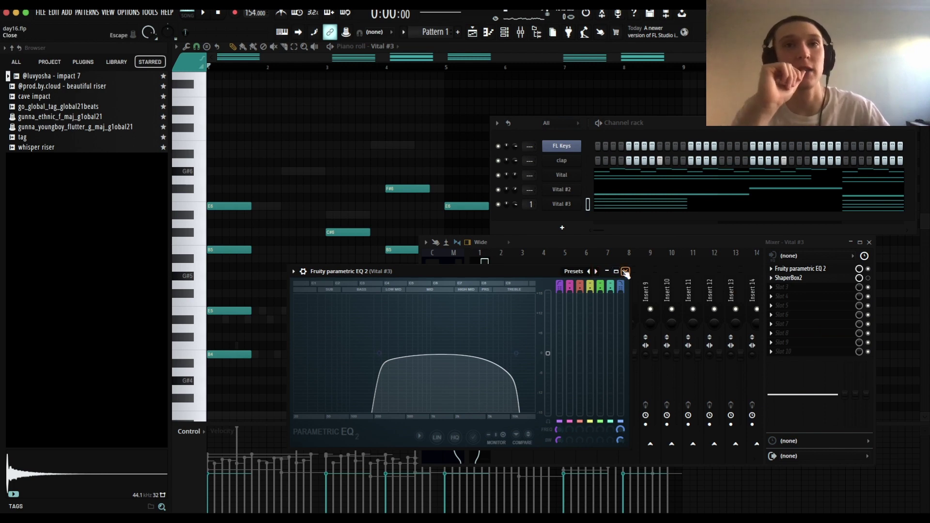
{"action": "left_click", "coordinate": [625, 272]}
{"action": "left_click", "coordinate": [789, 277]}
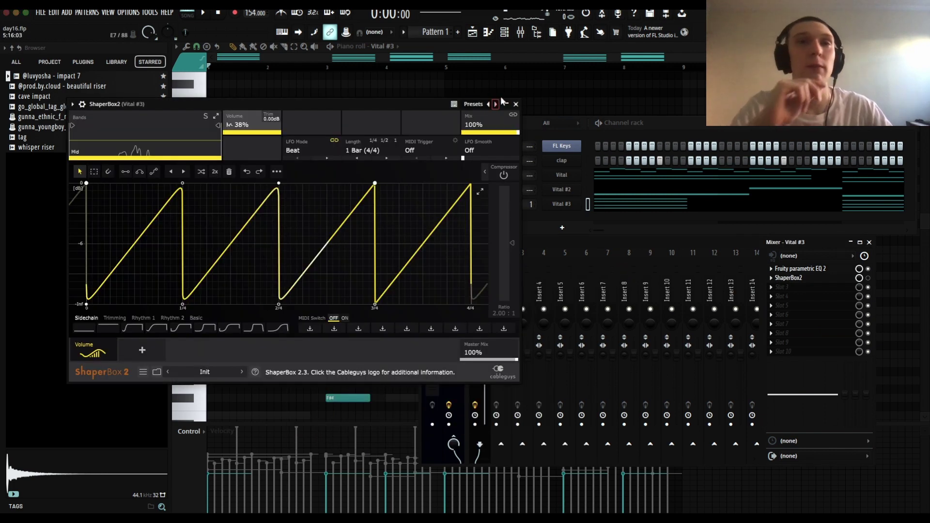
{"action": "left_click", "coordinate": [515, 104]}
{"action": "left_click", "coordinate": [872, 242]}
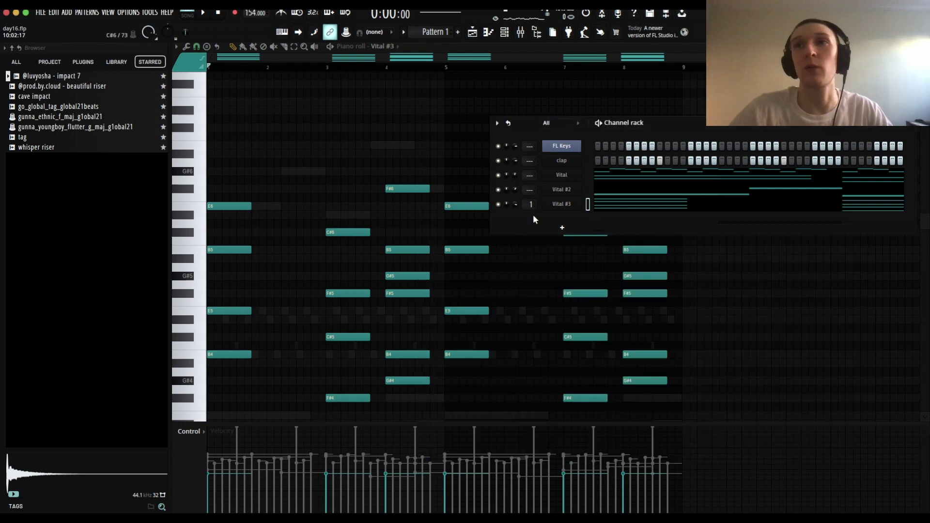
{"action": "left_click", "coordinate": [561, 227]}
{"action": "left_click", "coordinate": [574, 432]}
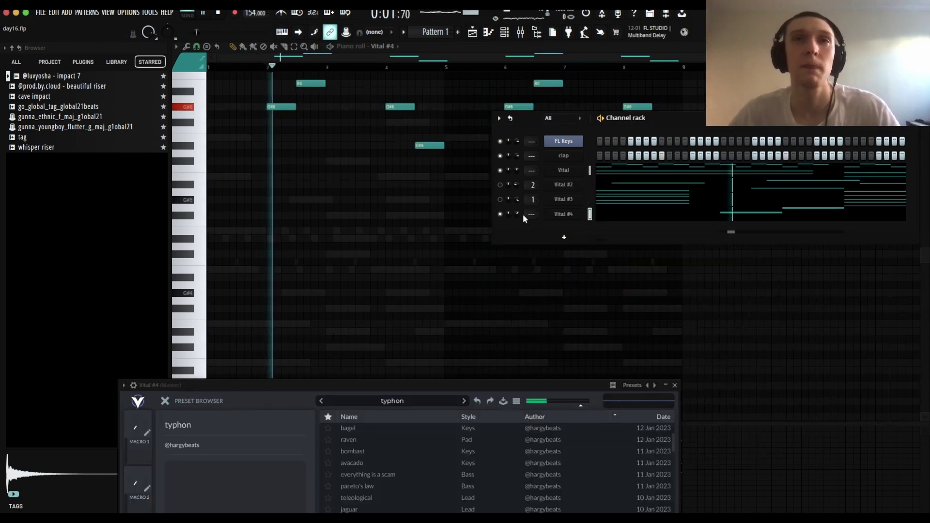
- Load and audition the raven preset in Vital, then close ShaperBox and move the preset browser aside
{"action": "left_click", "coordinate": [454, 441]}
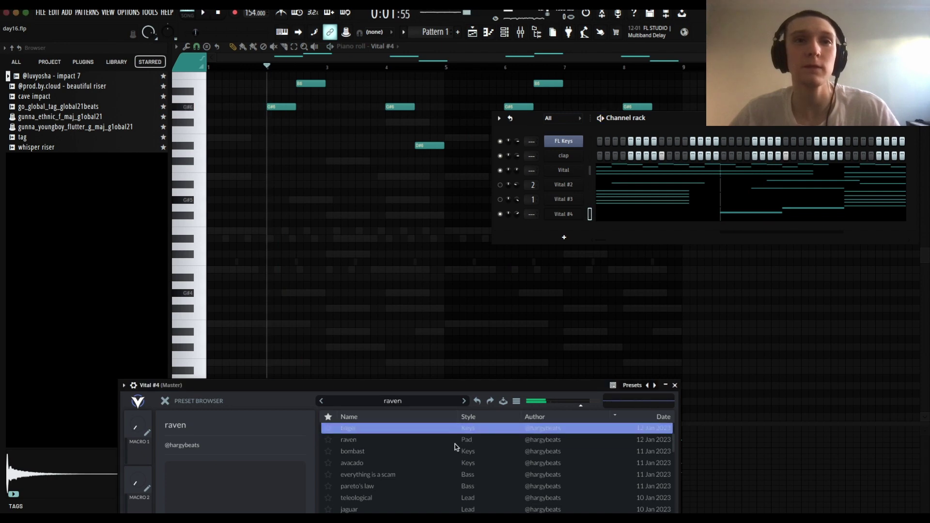
{"action": "key", "text": "space"}
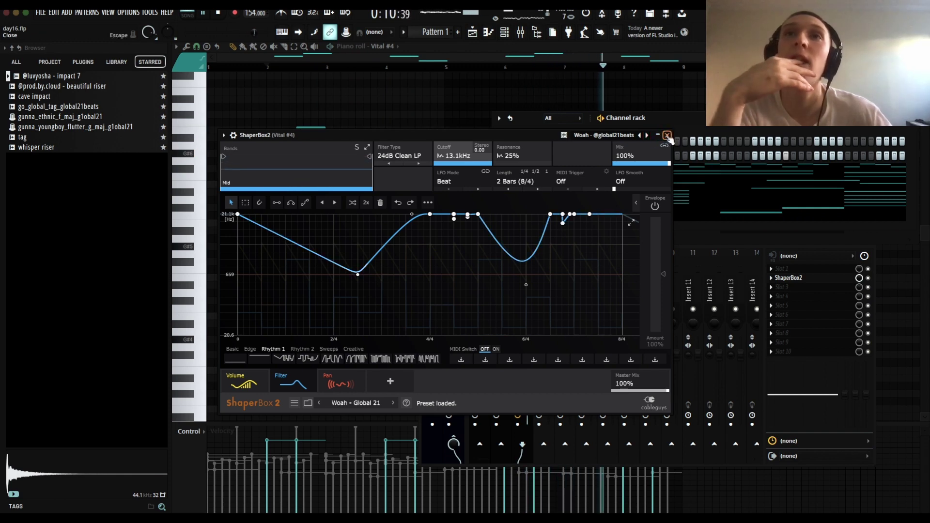
{"action": "left_click", "coordinate": [667, 136]}
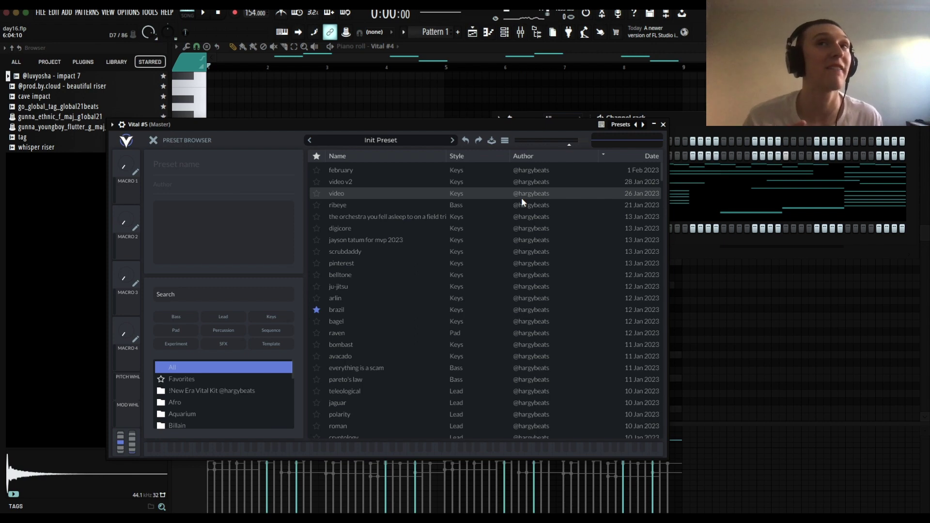
{"action": "left_click_drag", "start_coordinate": [492, 125], "coordinate": [491, 322]}
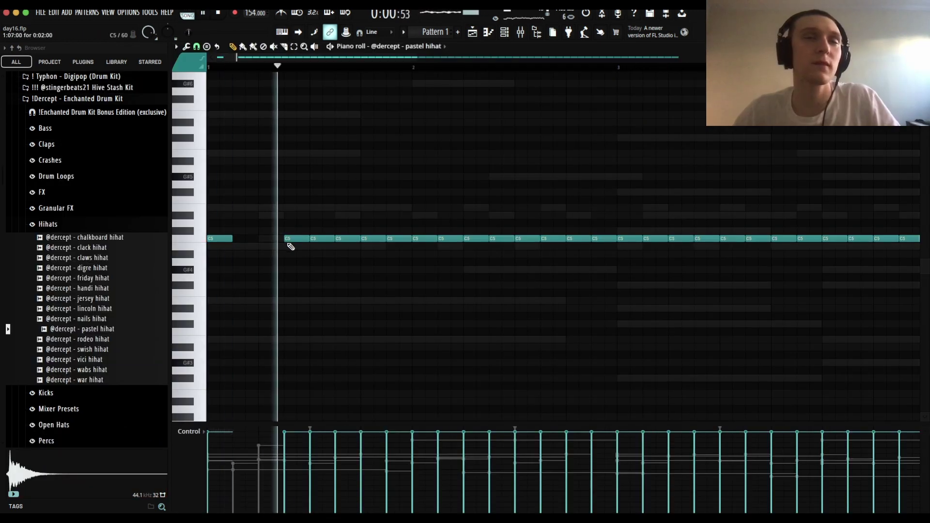
- Erase C5 hi-hat notes, play back the new rolls, and select the third roll
{"action": "right_click", "coordinate": [321, 240]}
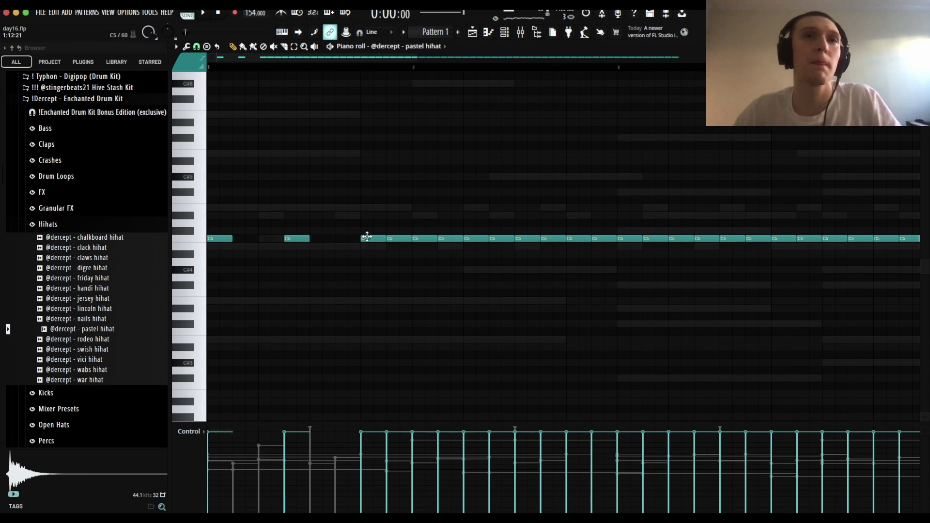
{"action": "right_click", "coordinate": [387, 239]}
{"action": "right_click", "coordinate": [438, 238]}
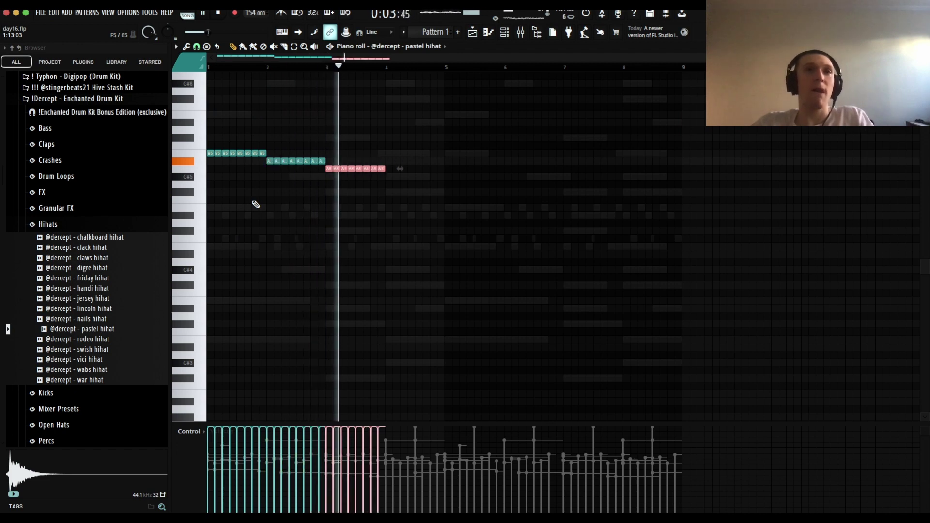
{"action": "key", "text": "space"}
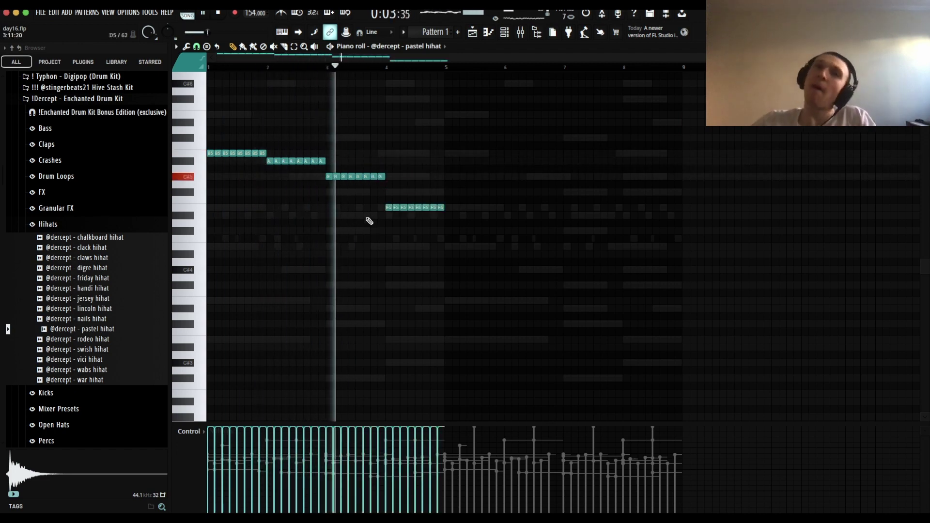
{"action": "left_click_drag", "start_coordinate": [332, 166], "coordinate": [266, 155]}
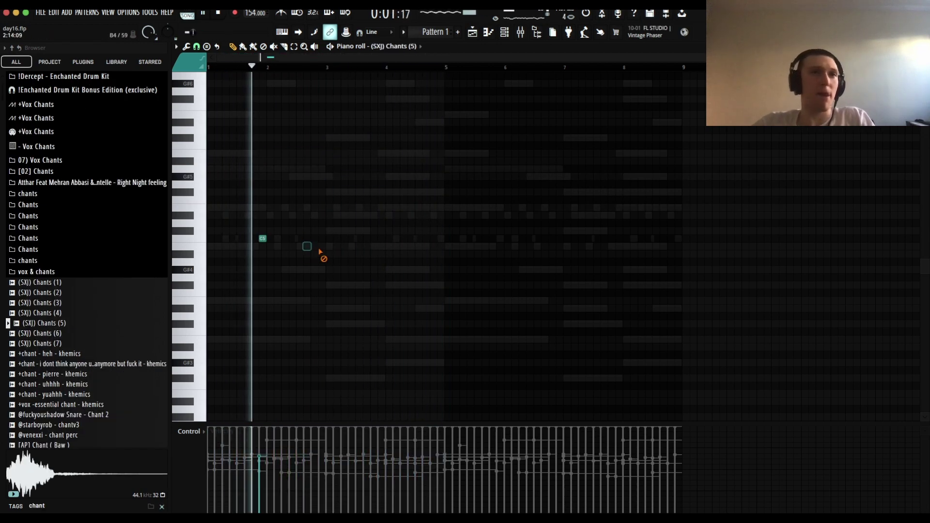
- Place two chant notes, then delete perc notes from bar 5 and repeat the rest four bars later
{"action": "left_click", "coordinate": [314, 239]}
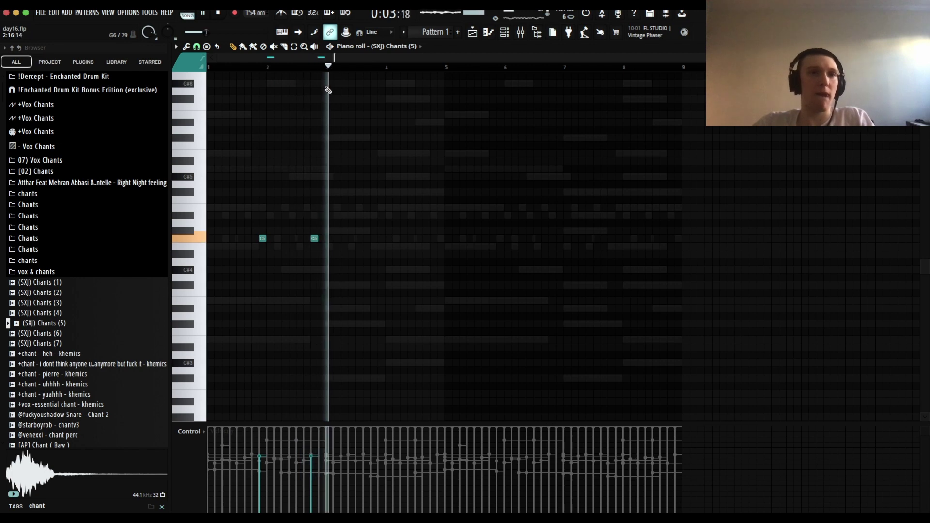
{"action": "left_click", "coordinate": [433, 239]}
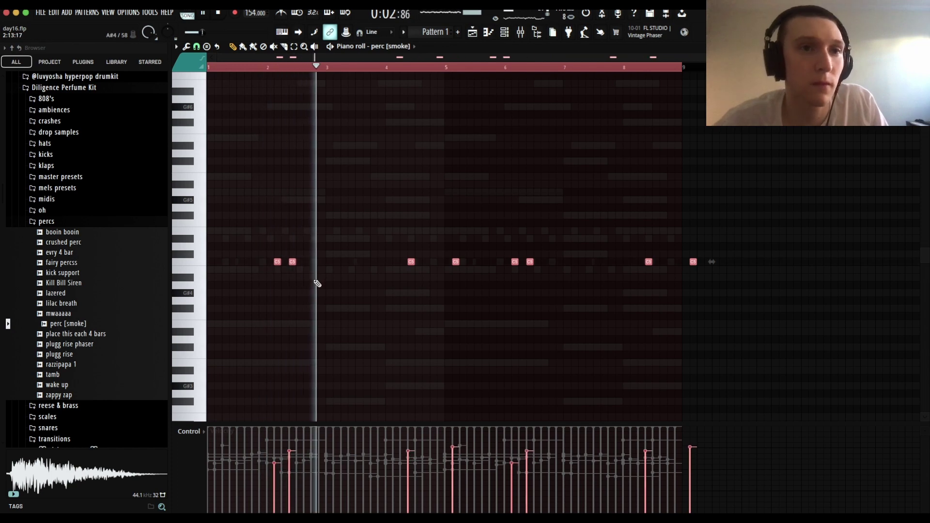
{"action": "mouse_move", "coordinate": [418, 274]}
{"action": "left_mouse_down"}
{"action": "mouse_move", "coordinate": [450, 263]}
{"action": "mouse_move", "coordinate": [638, 282]}
{"action": "left_mouse_up"}
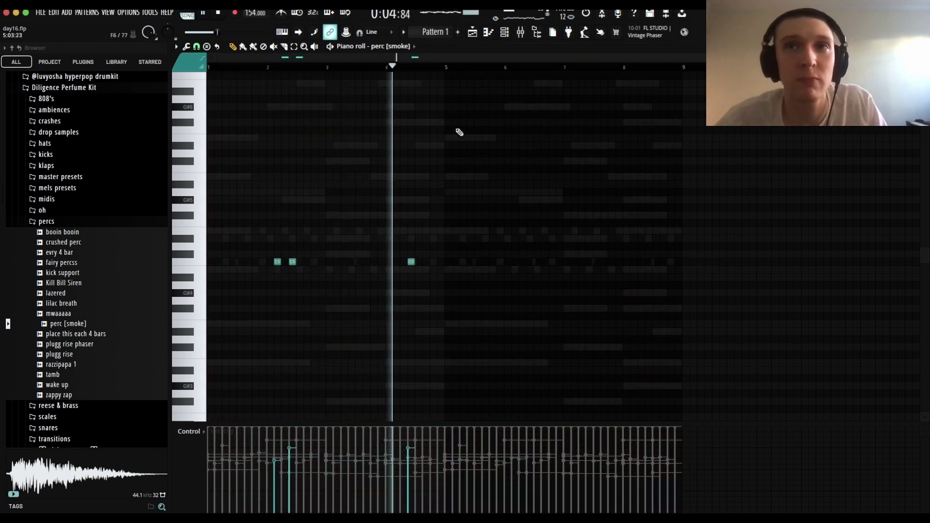
{"action": "key", "text": "ctrl+b"}
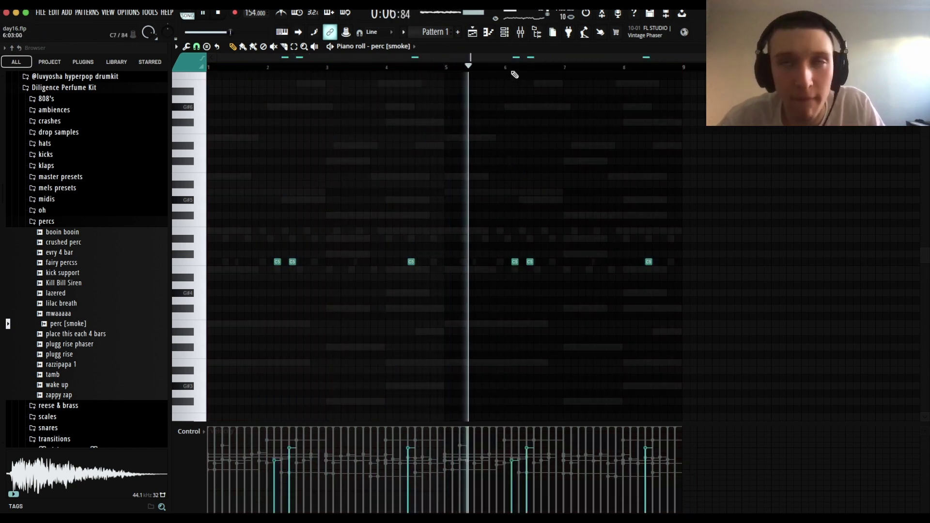
{"action": "key", "text": "F6"}
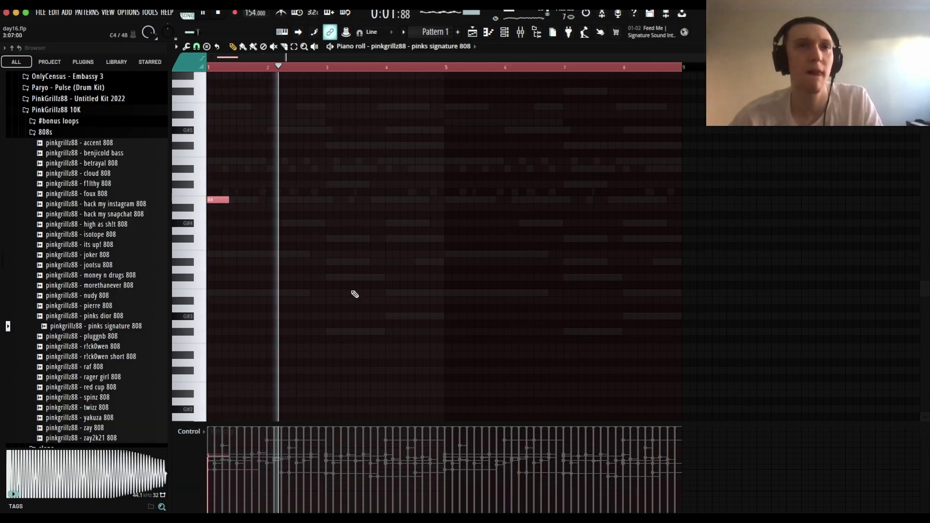
- Draw 808 notes, shifting the F#3 note up two octaves and moving another onto G#5
{"action": "left_click", "coordinate": [332, 333]}
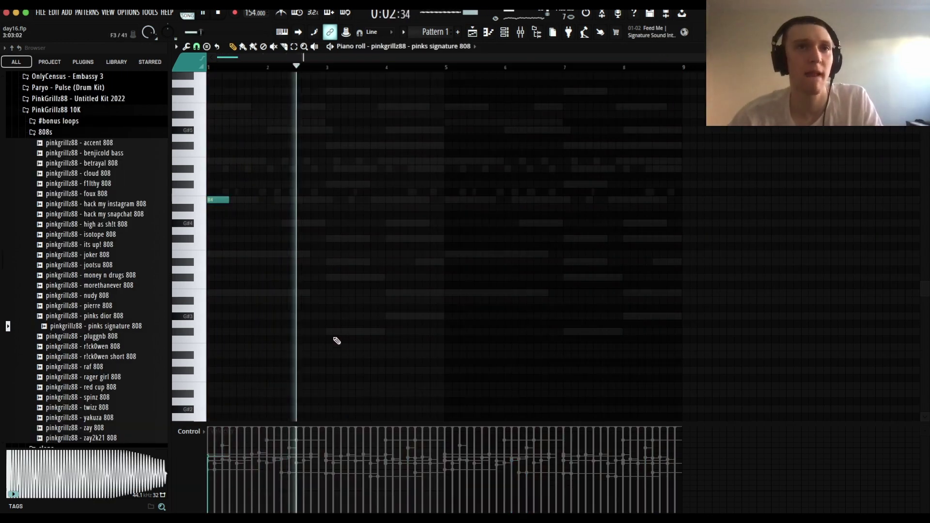
{"action": "key", "text": "ctrl+Up"}
{"action": "key", "text": "ctrl+Up"}
{"action": "left_click", "coordinate": [394, 318]}
{"action": "key", "text": "ctrl+Up"}
{"action": "key", "text": "ctrl+Up"}
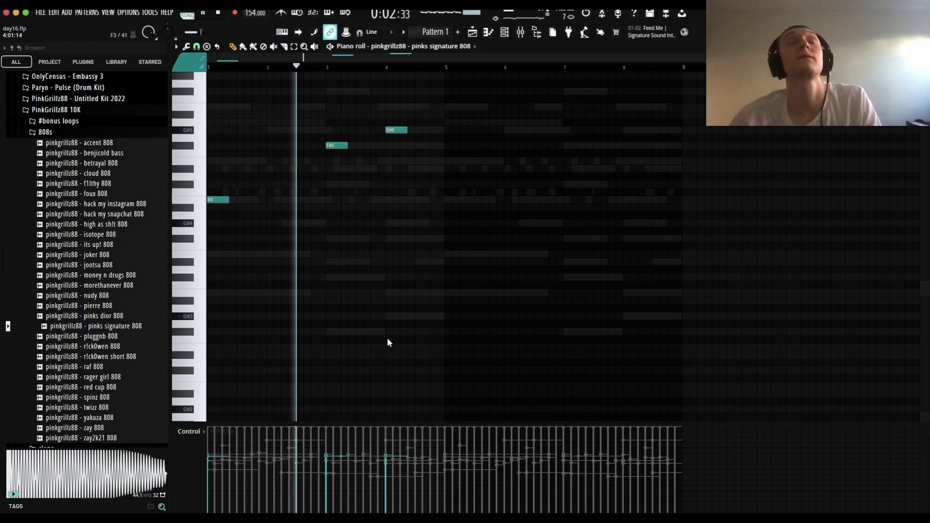
{"action": "left_click", "coordinate": [292, 271]}
{"action": "left_click_drag", "start_coordinate": [292, 271], "coordinate": [398, 124]}
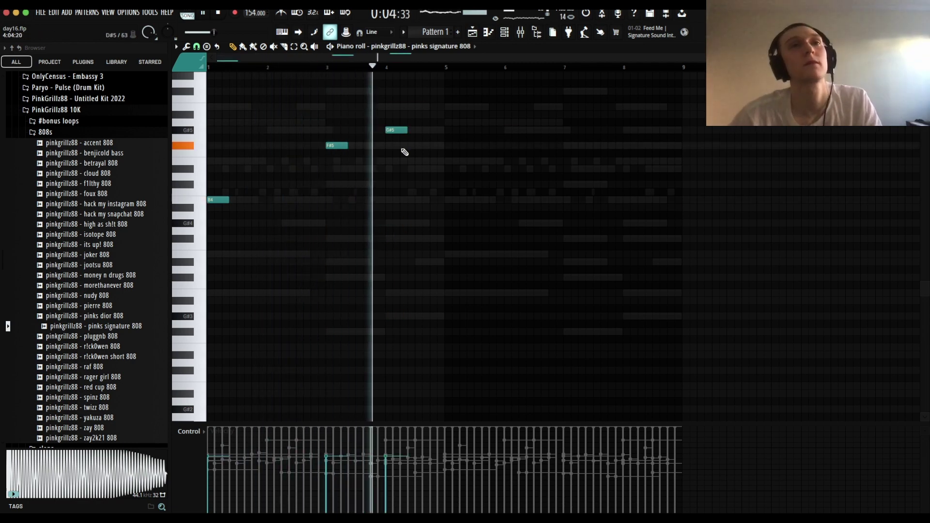
- Add an 808 note near bar 8, play the pattern, and preview the pierre 808 sample
{"action": "key", "text": "space"}
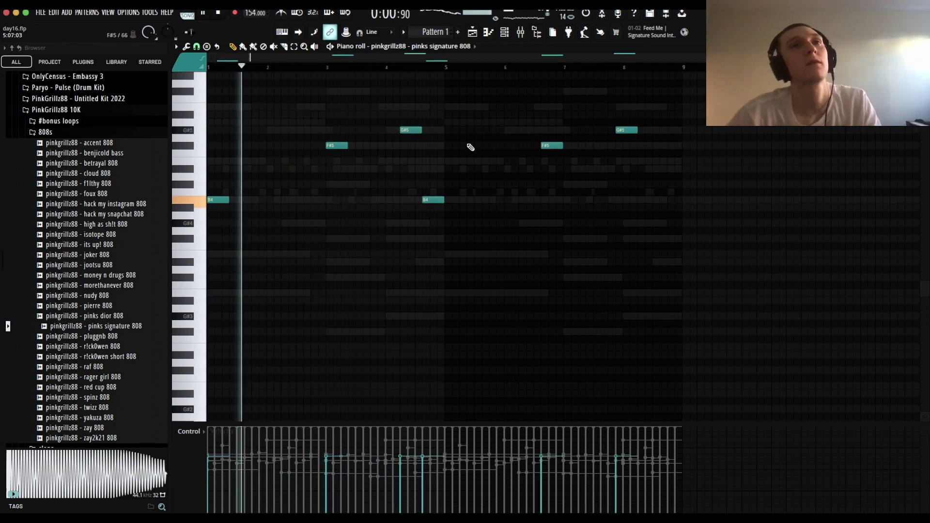
{"action": "mouse_move", "coordinate": [408, 128]}
{"action": "left_mouse_down"}
{"action": "mouse_move", "coordinate": [481, 166]}
{"action": "mouse_move", "coordinate": [451, 203]}
{"action": "left_mouse_up"}
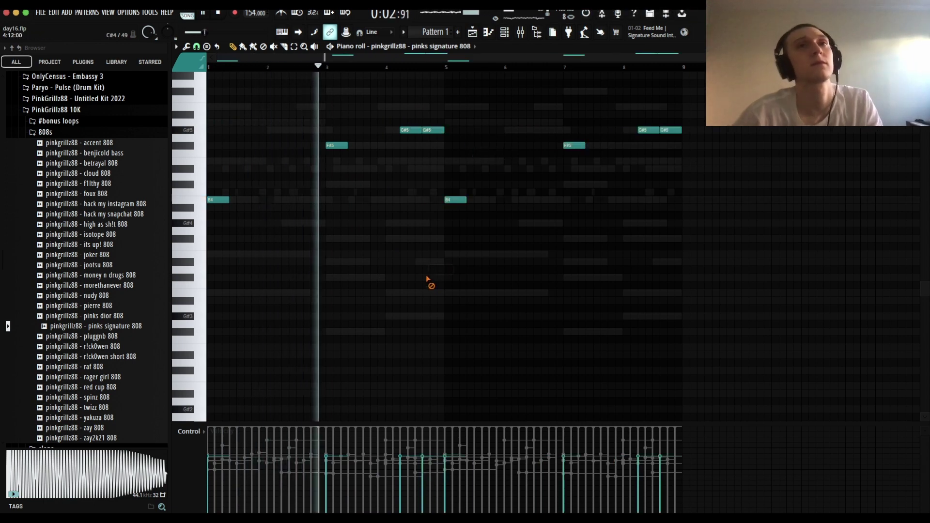
{"action": "key", "text": "space"}
{"action": "left_click", "coordinate": [95, 312]}
{"action": "left_click", "coordinate": [103, 309]}
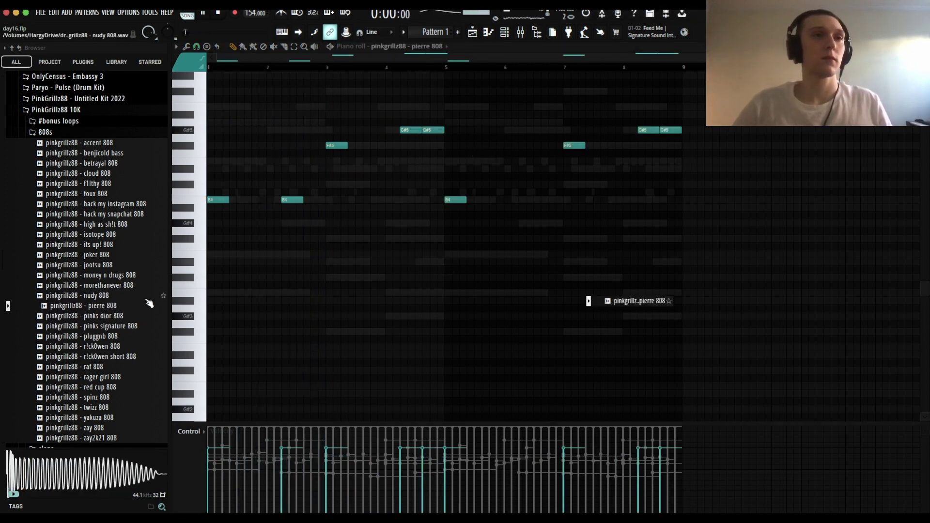
{"action": "key", "text": "space"}
- Bring up the channel rack
{"action": "left_click", "coordinate": [507, 34]}
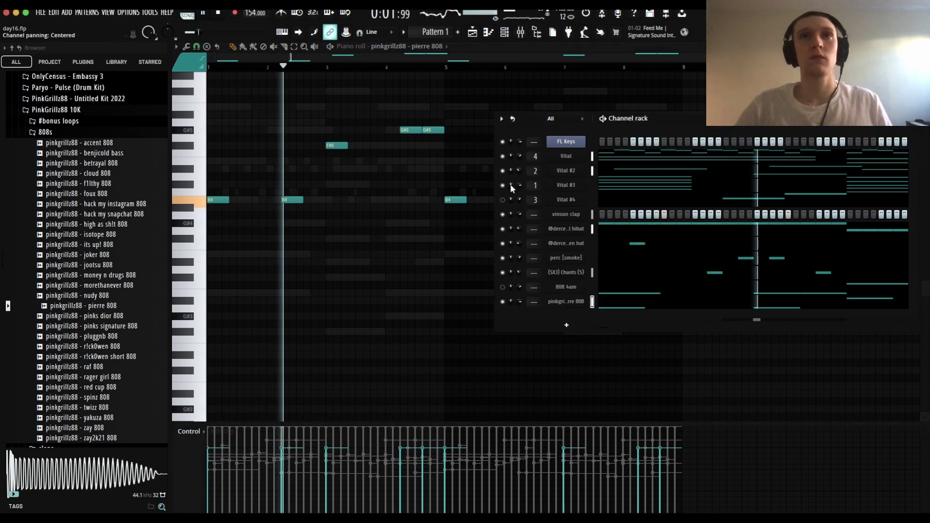
- Lower the pierre 808 channel volume and set the vinson clap volume to 78%
{"action": "right_click", "coordinate": [519, 300]}
{"action": "key", "text": "Escape"}
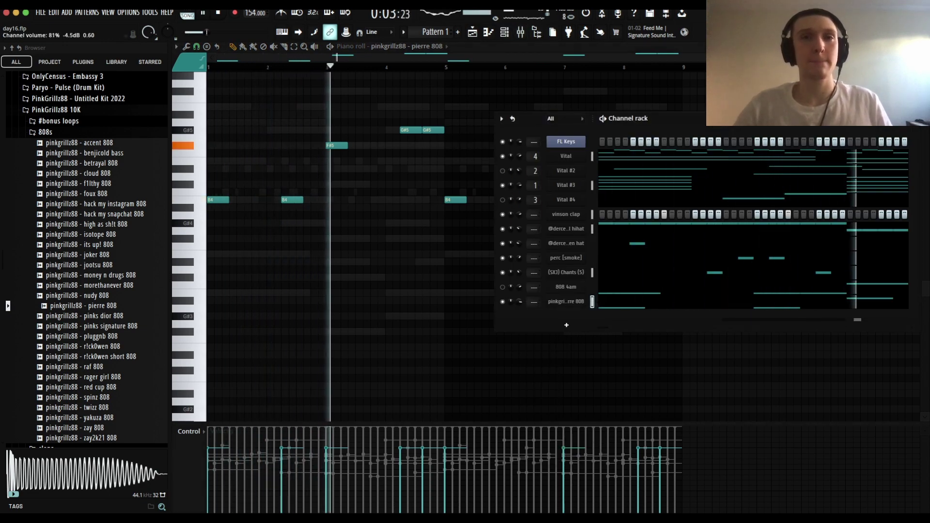
{"action": "right_click", "coordinate": [519, 301]}
{"action": "key", "text": "Escape"}
{"action": "right_click", "coordinate": [522, 301]}
{"action": "key", "text": "Escape"}
{"action": "right_click", "coordinate": [520, 301]}
{"action": "key", "text": "Escape"}
{"action": "right_click", "coordinate": [519, 300]}
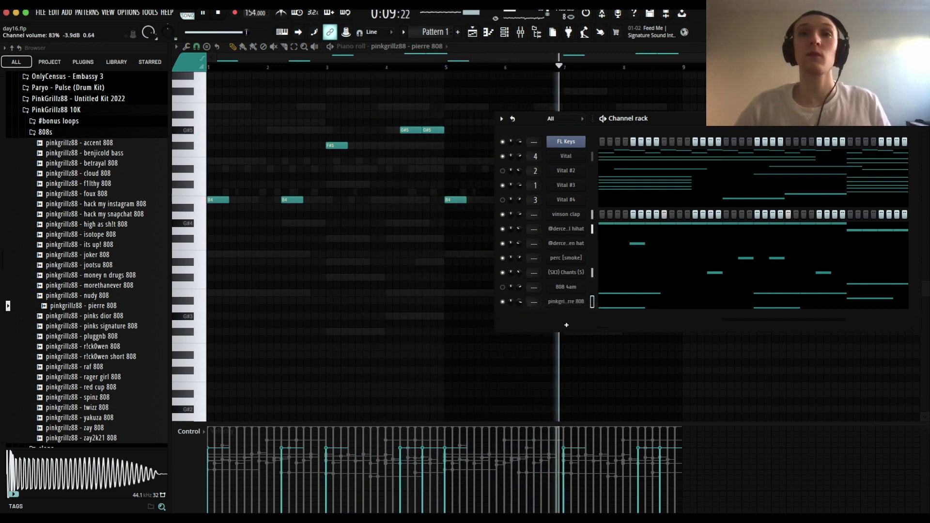
{"action": "right_click", "coordinate": [522, 210]}
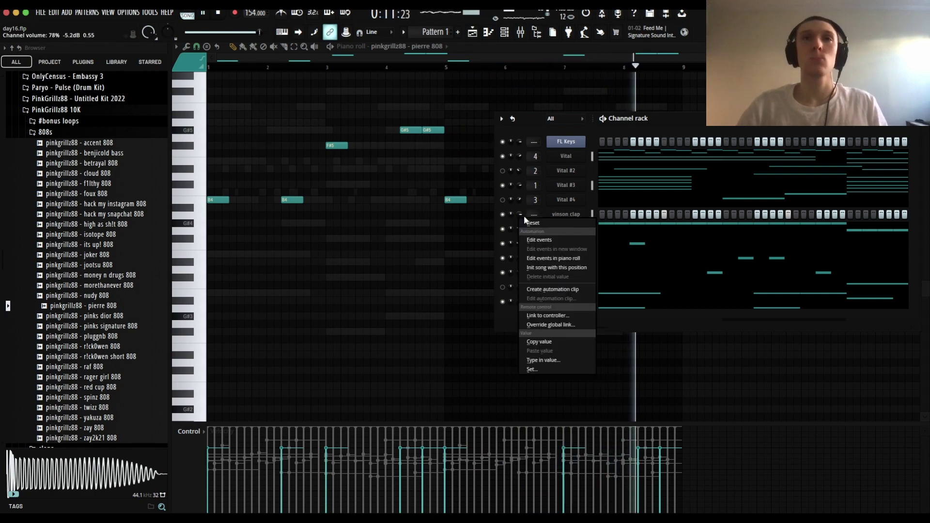
{"action": "left_click", "coordinate": [523, 218]}
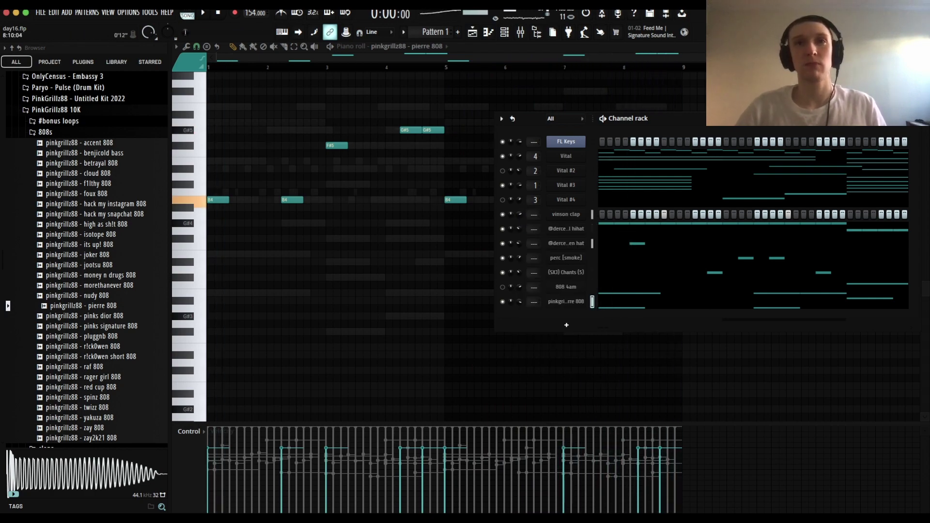